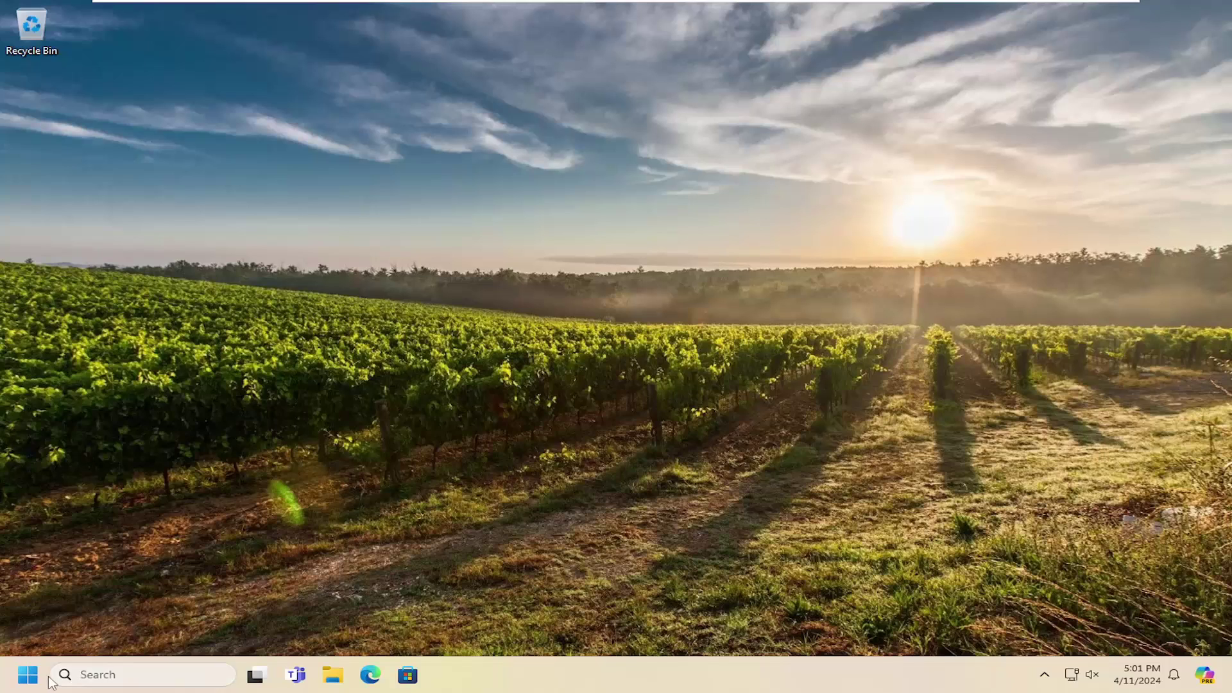
Search Start for 'advanced system settings' and show the Advanced tab of Performance Options
left_click(26, 679)
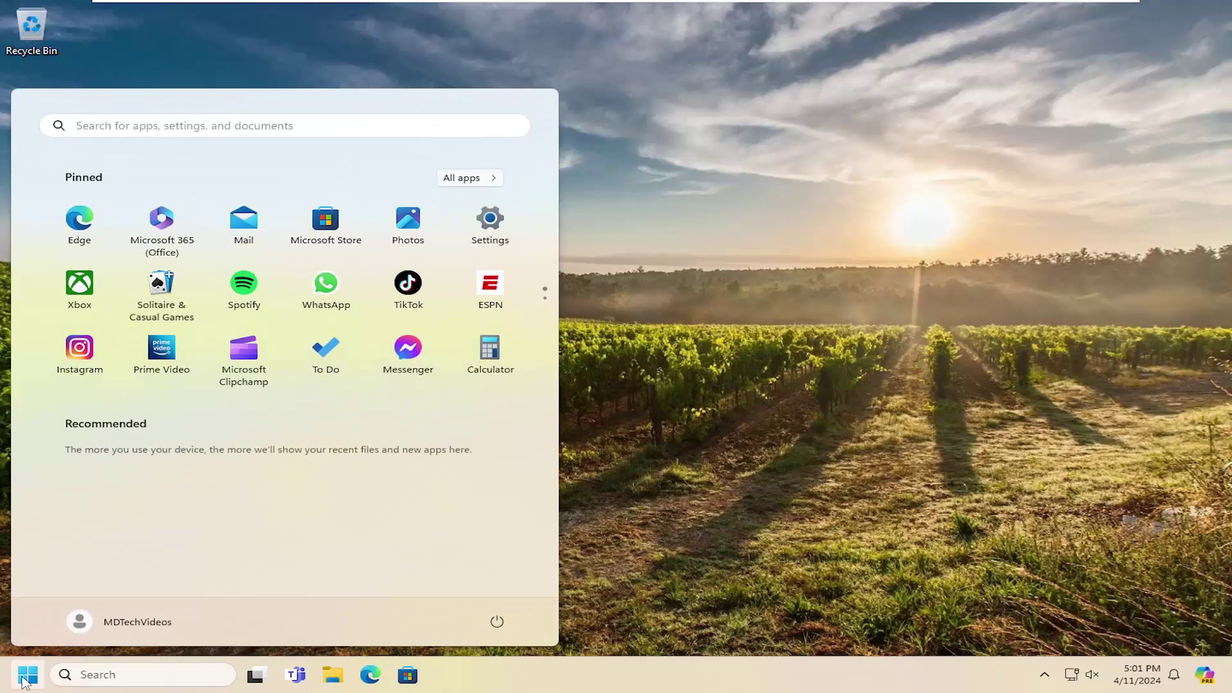
type("advanced ")
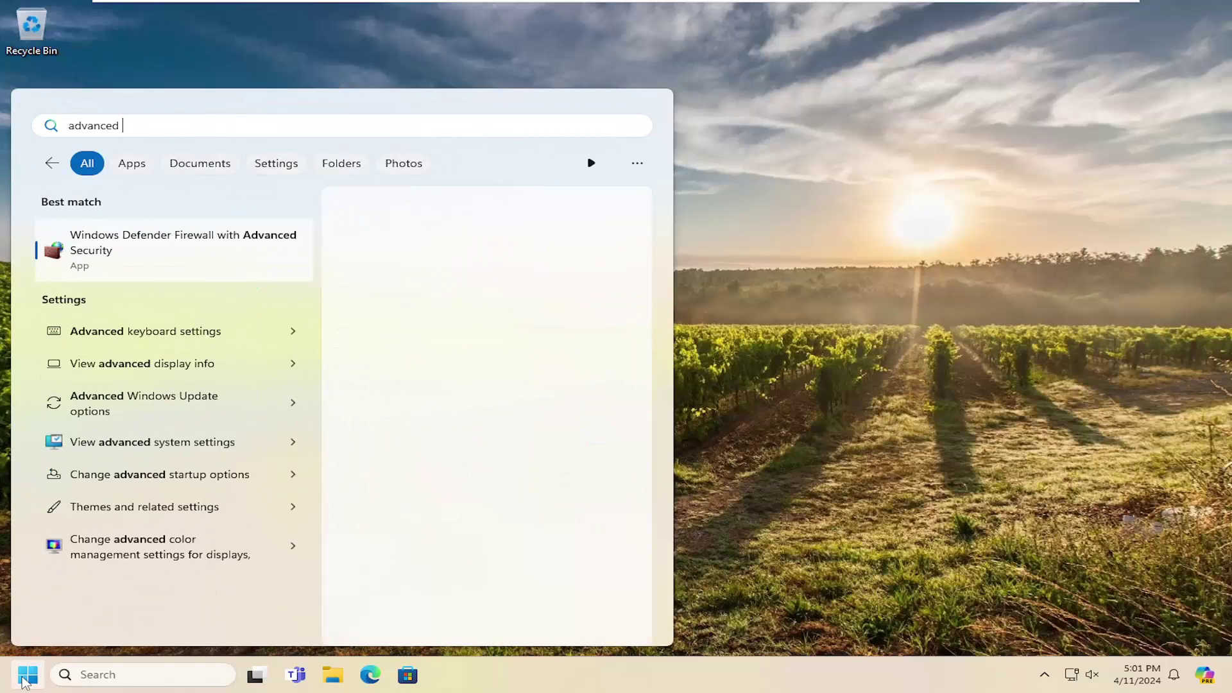
type("system setti")
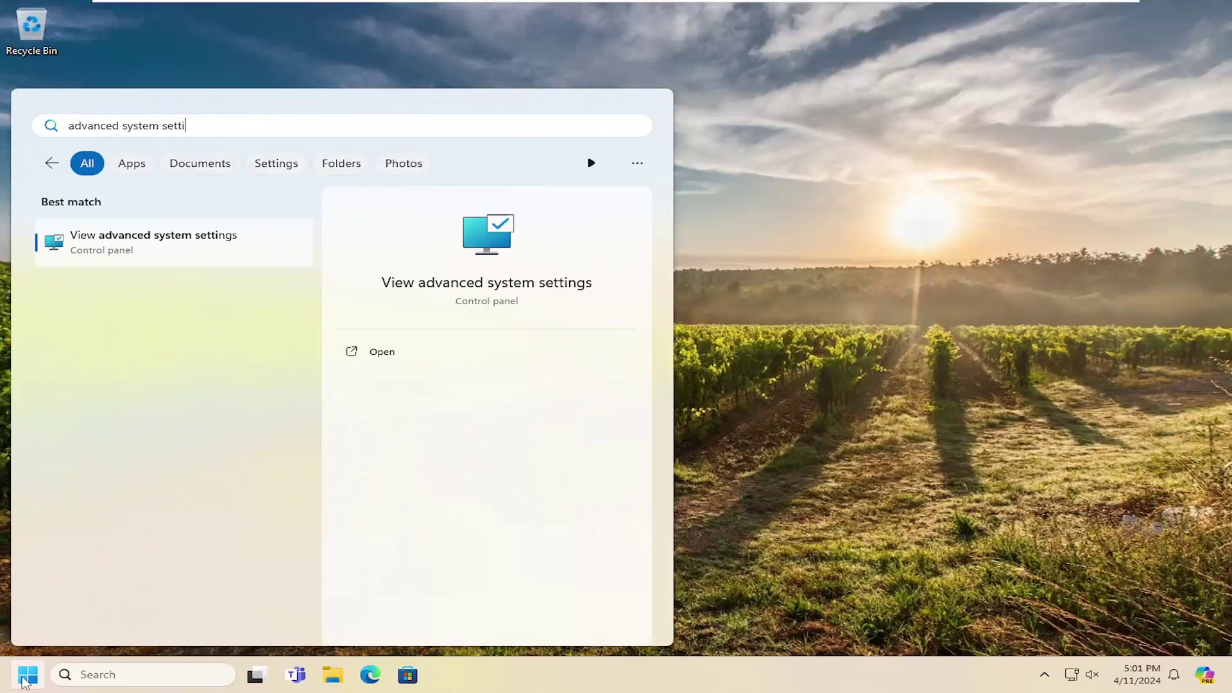
type("ngs")
left_click(179, 243)
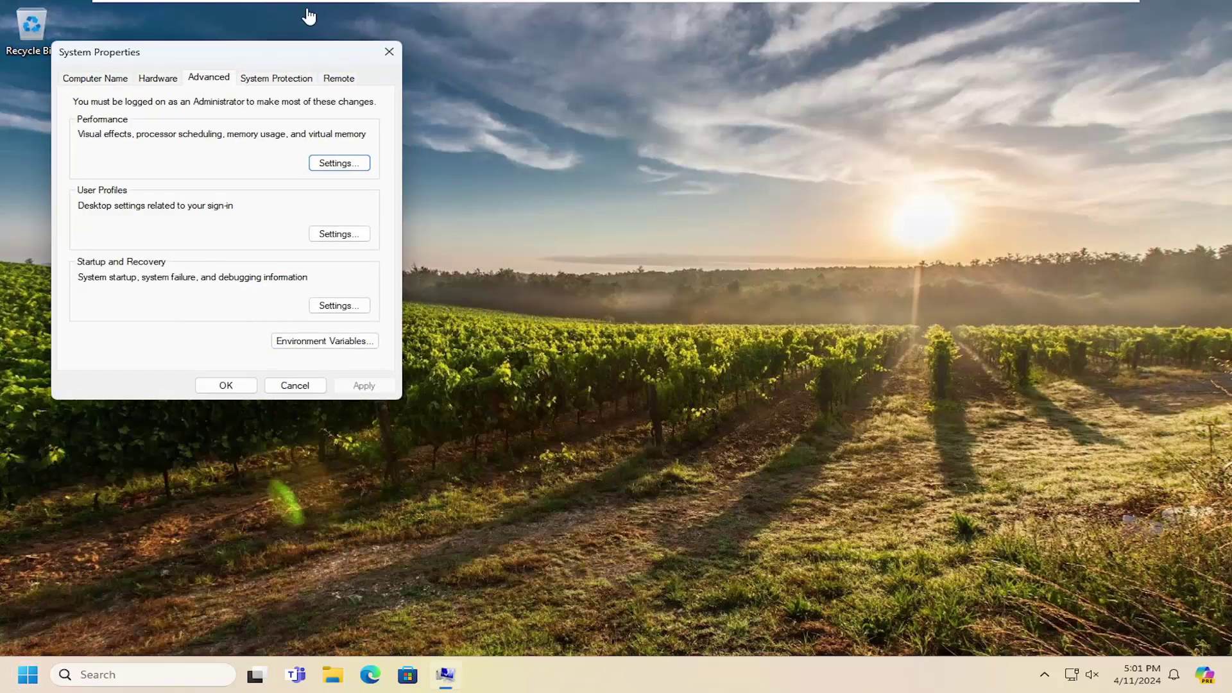
left_click_drag(276, 53, 586, 174)
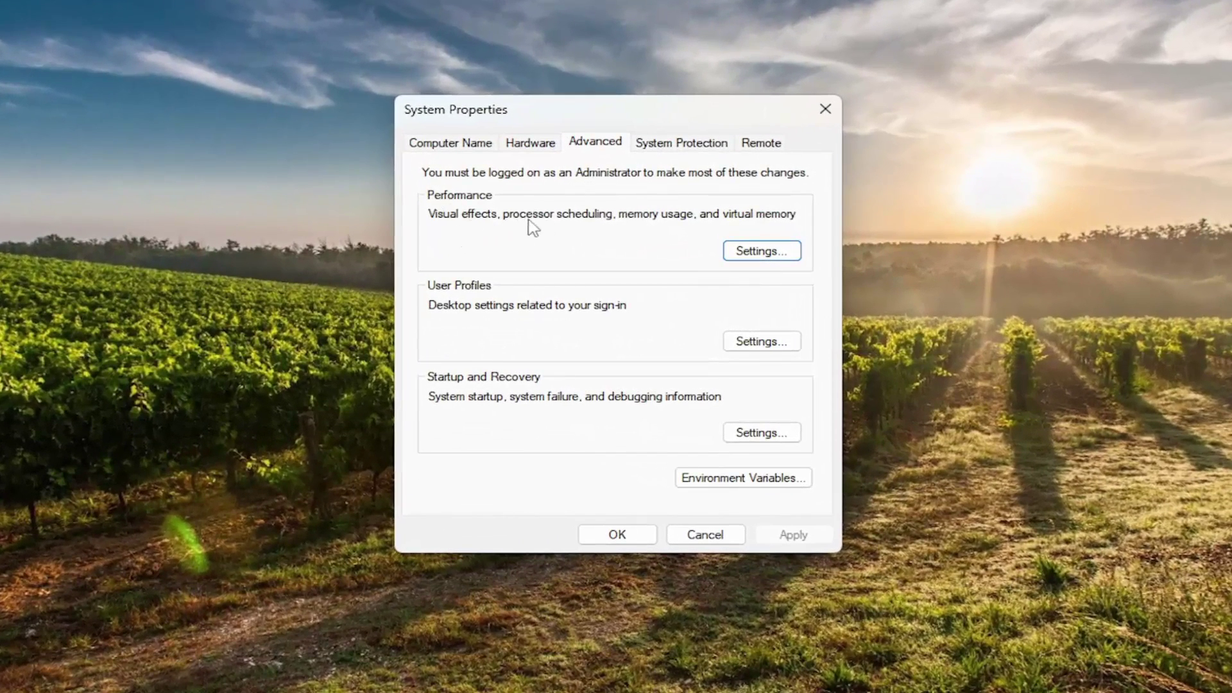
left_click(759, 252)
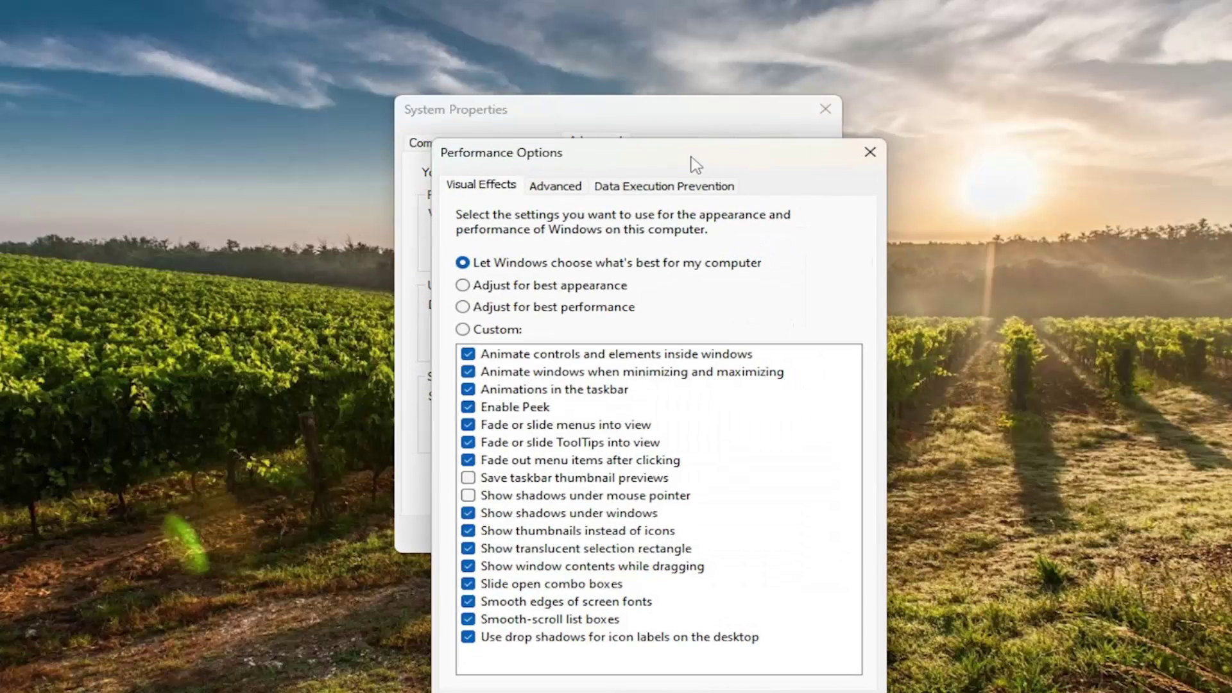
left_click_drag(690, 165, 674, 118)
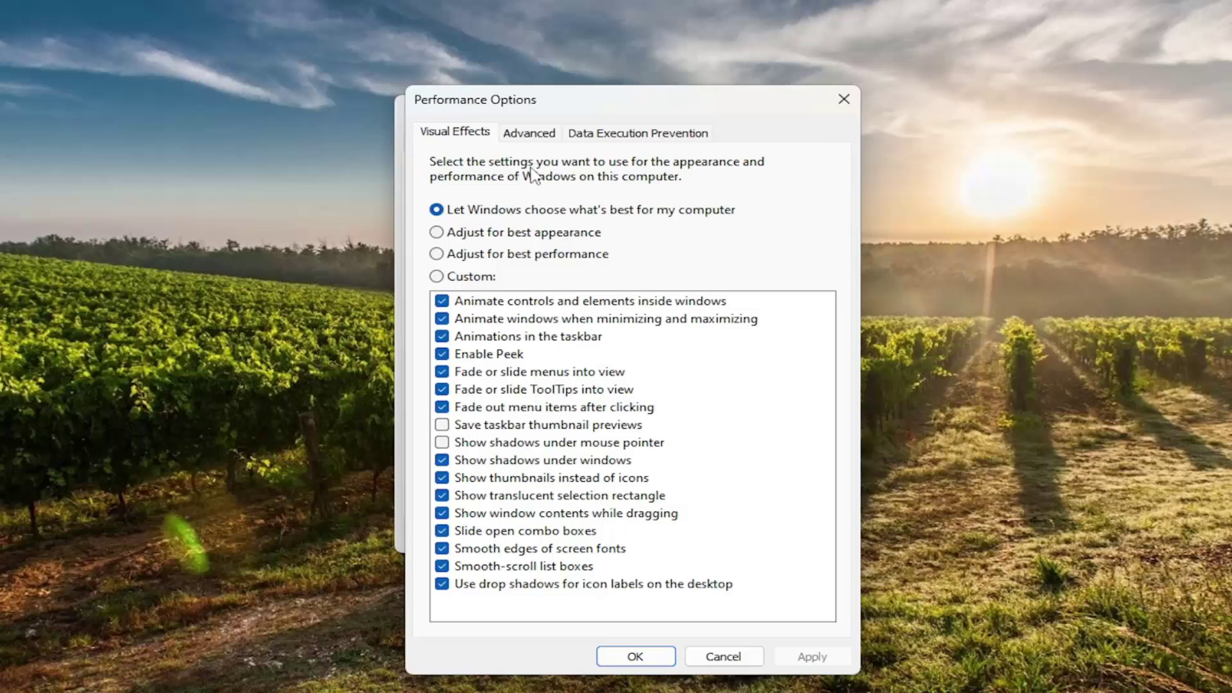
left_click(540, 132)
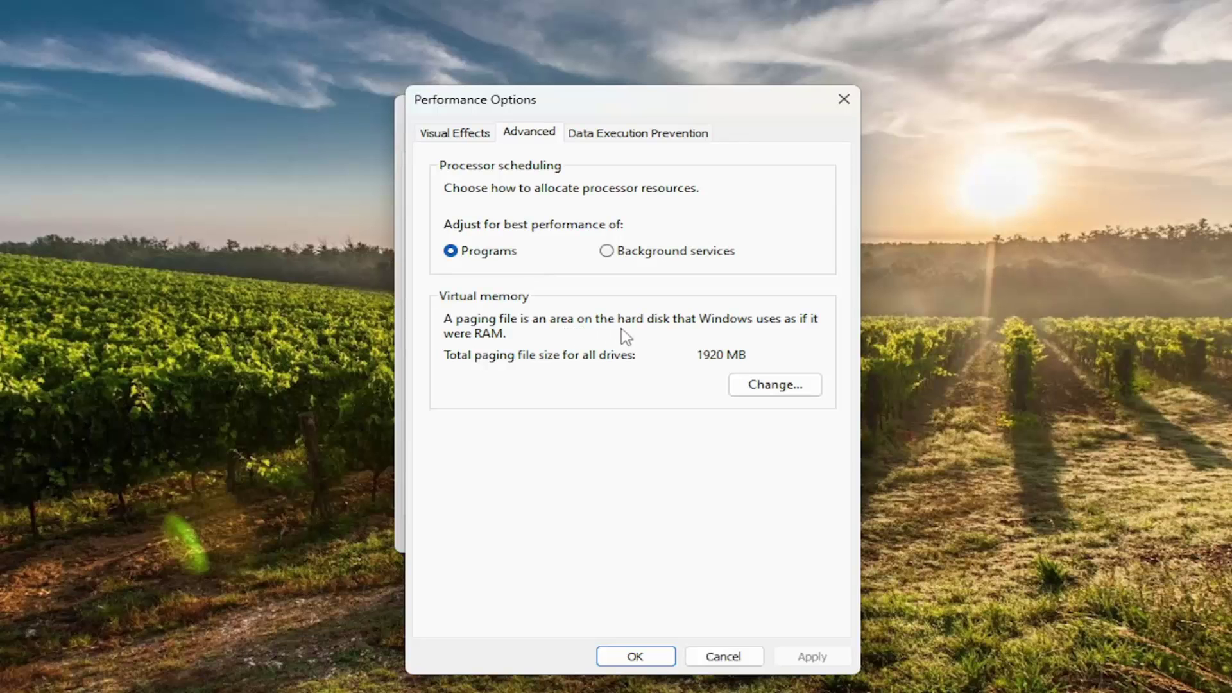
Turn off automatic paging file management and set drive C: to No paging file
left_click(777, 385)
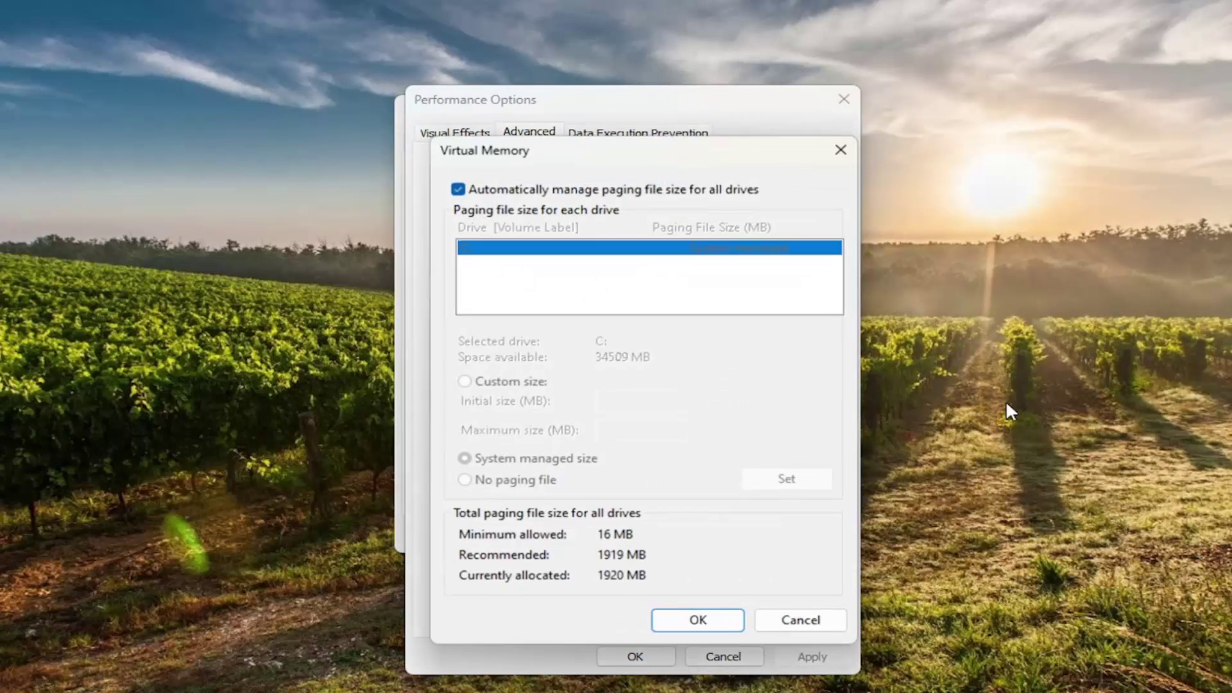
left_click_drag(692, 155, 686, 129)
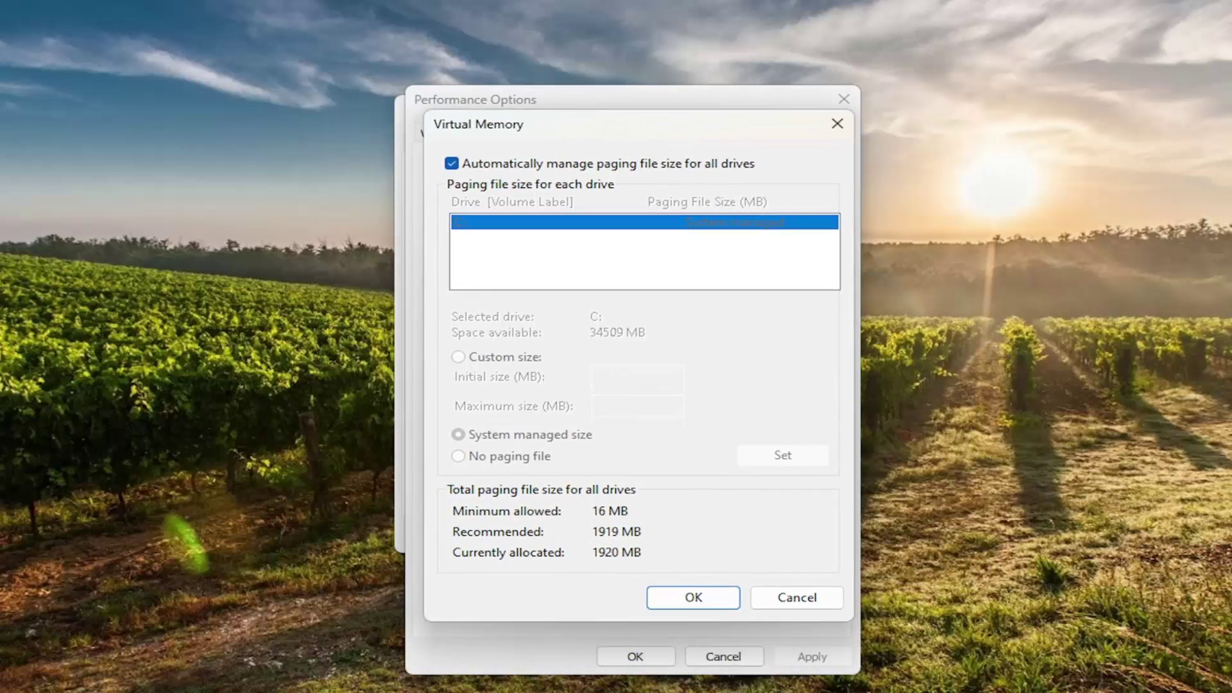
left_click(467, 168)
left_click(488, 357)
left_click(460, 457)
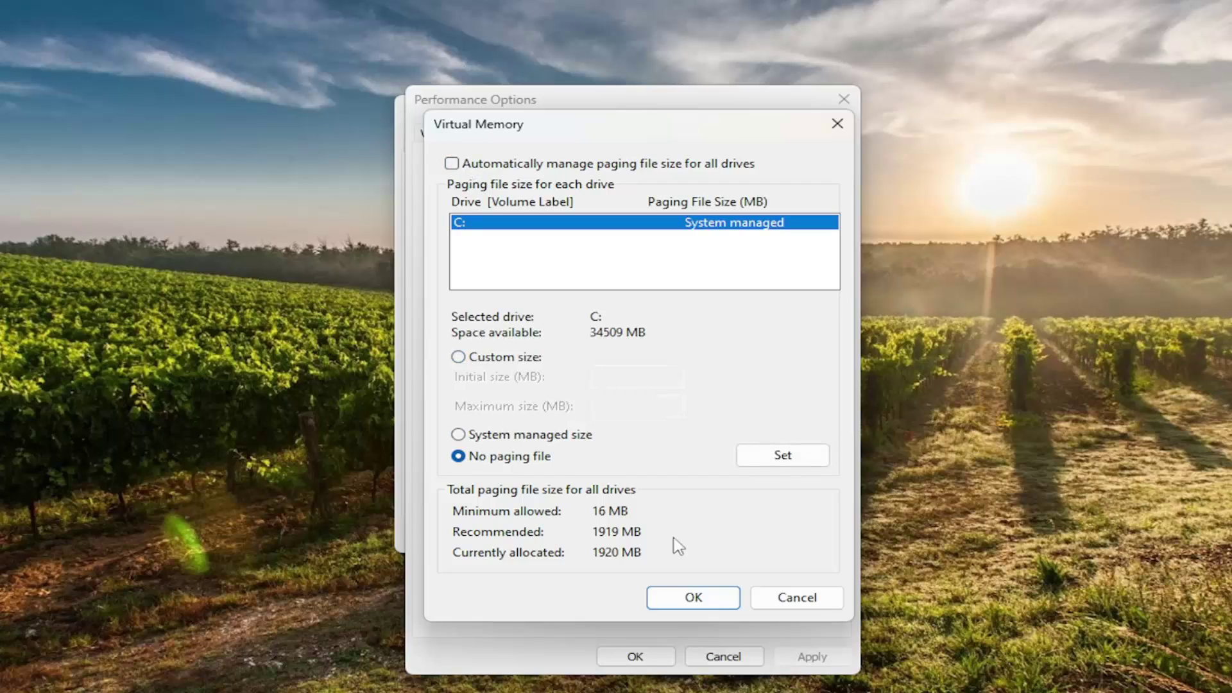
left_click(715, 604)
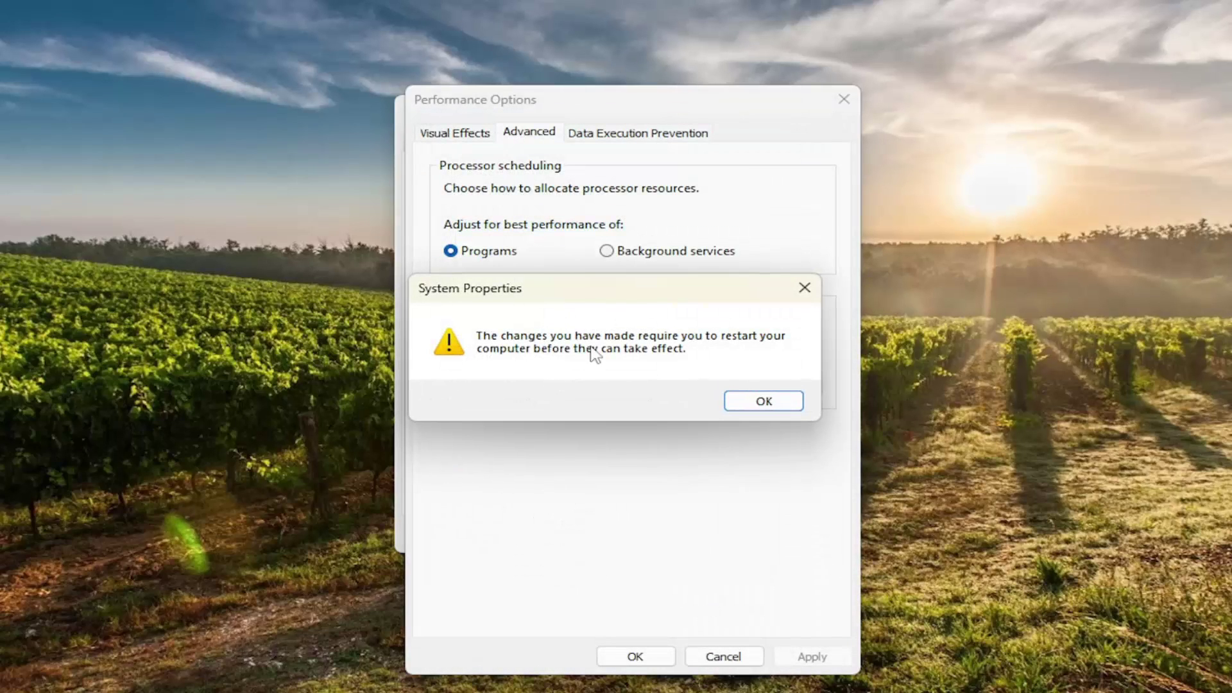
left_click(759, 404)
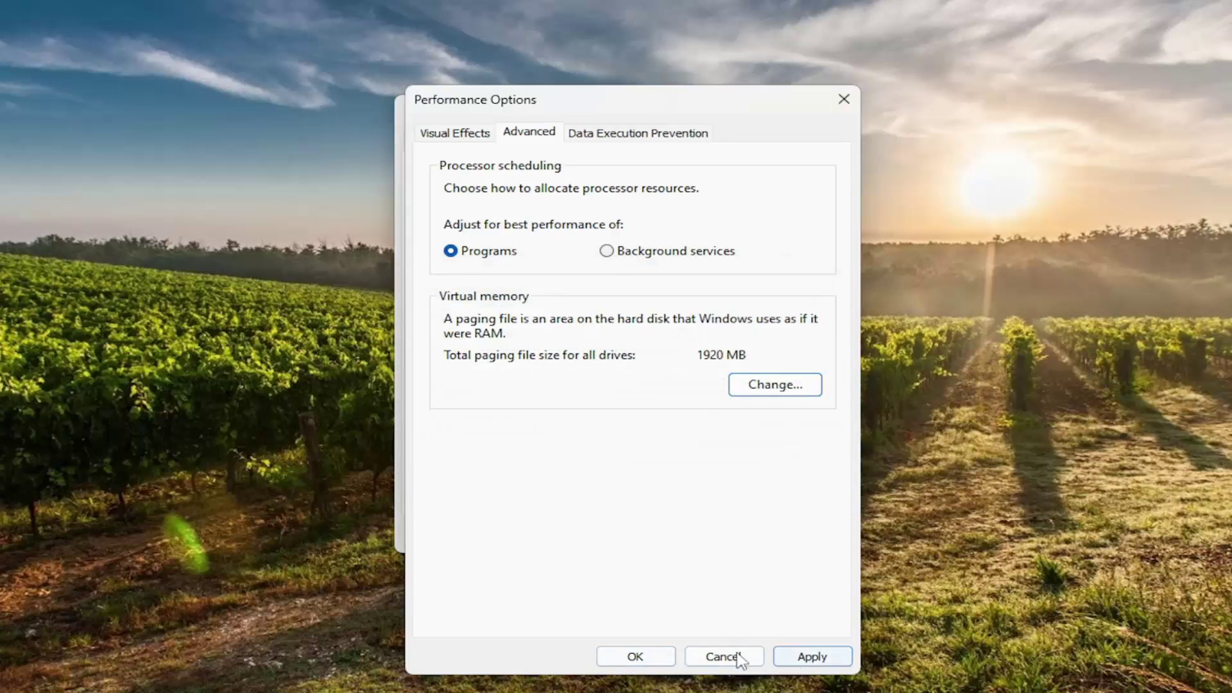
Apply the change and close Performance Options and System Properties
left_click(811, 656)
left_click(642, 656)
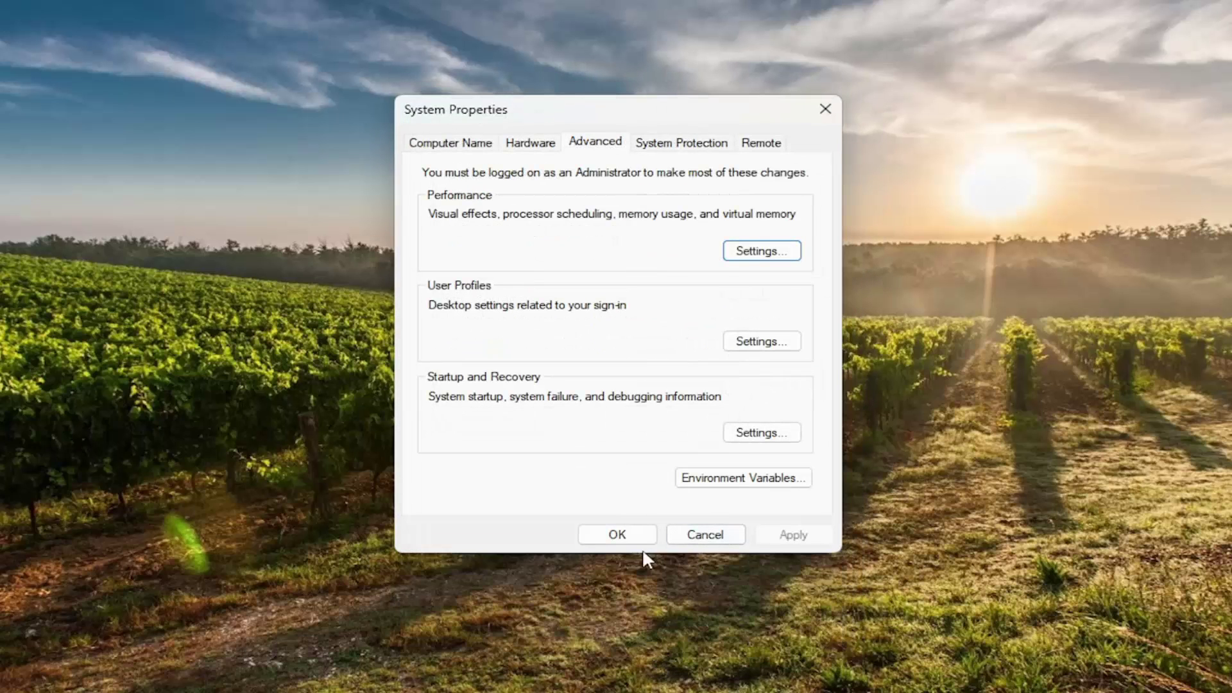
left_click(625, 538)
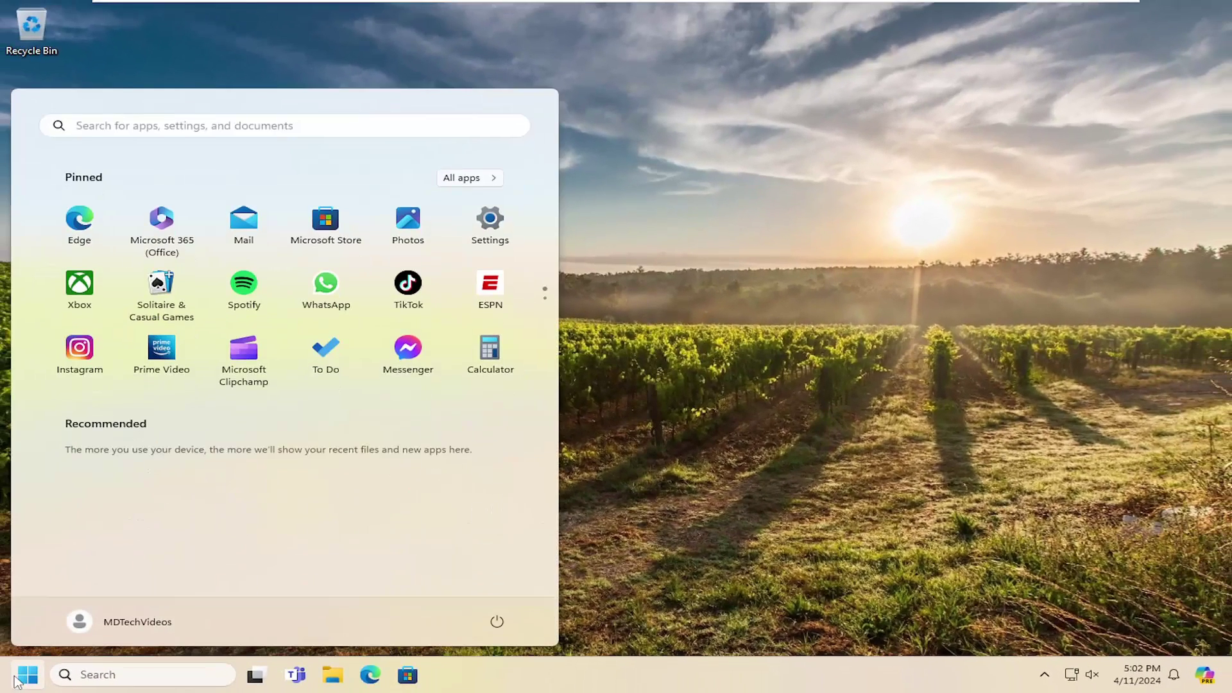
Find Command Prompt by searching 'cmd' and run it as administrator, approving the UAC prompt
type("cmd")
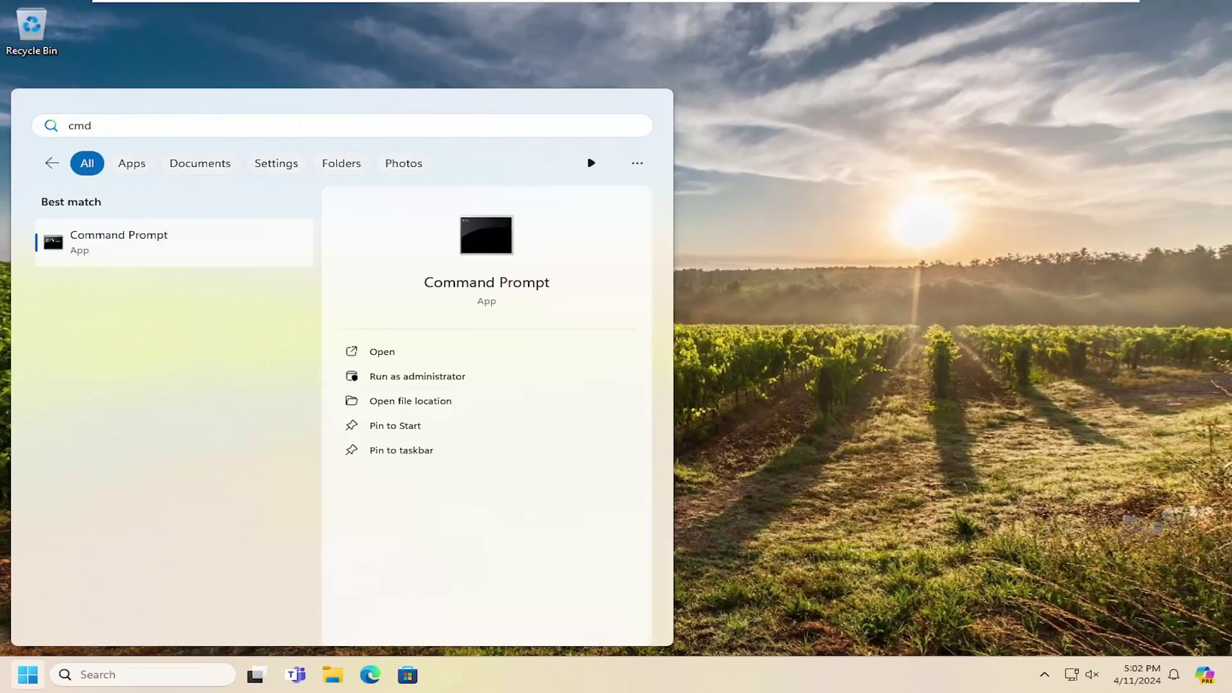
right_click(129, 249)
left_click(157, 262)
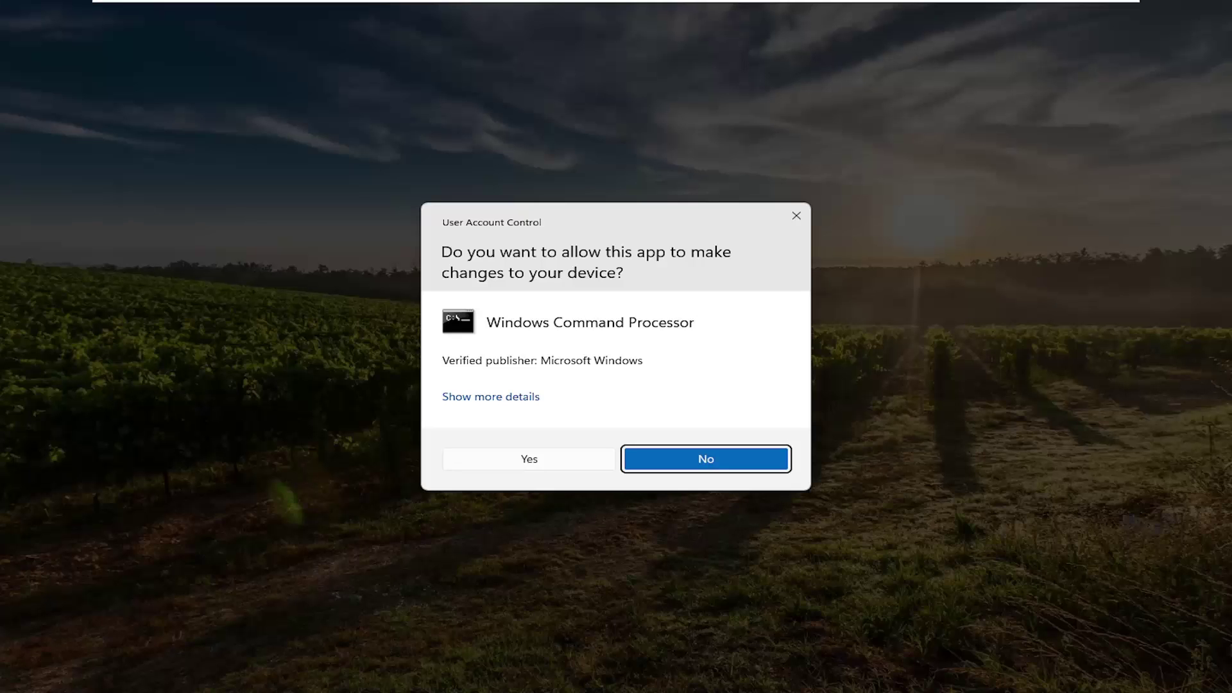
left_click(559, 455)
left_click_drag(524, 122, 584, 141)
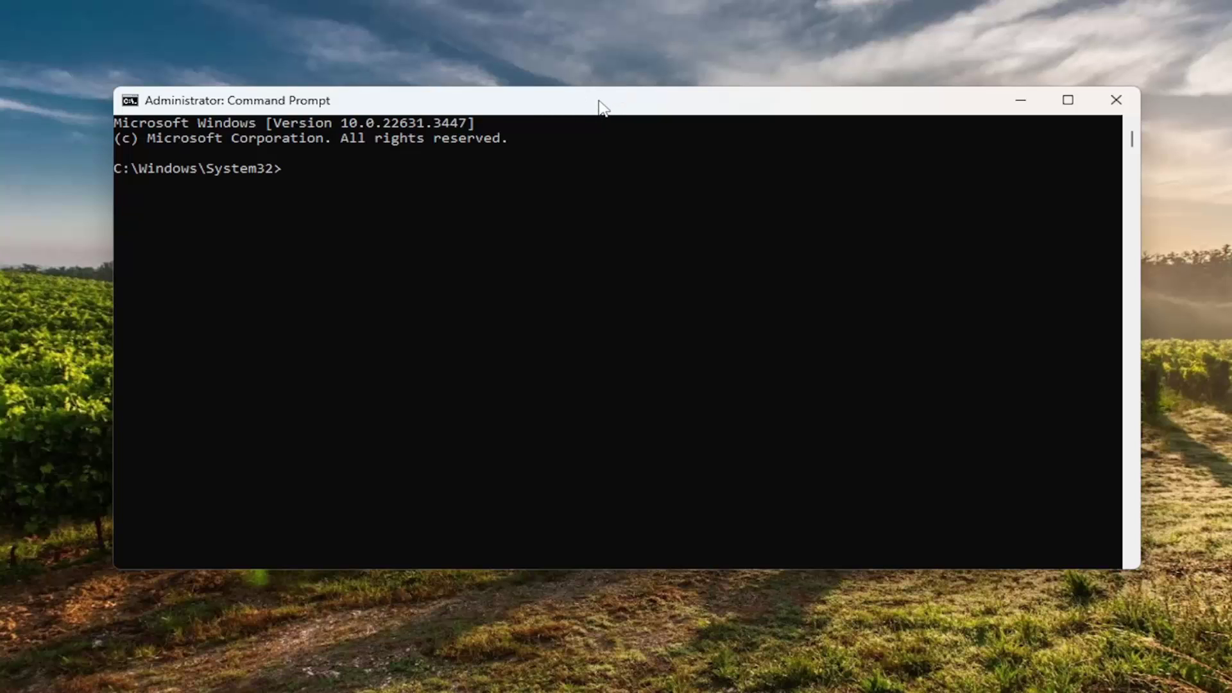
Paste and run 'Dism /Online /Cleanup-Image /RestoreHealth' until it completes successfully
right_click(600, 105)
mouse_move(671, 256)
left_click(796, 288)
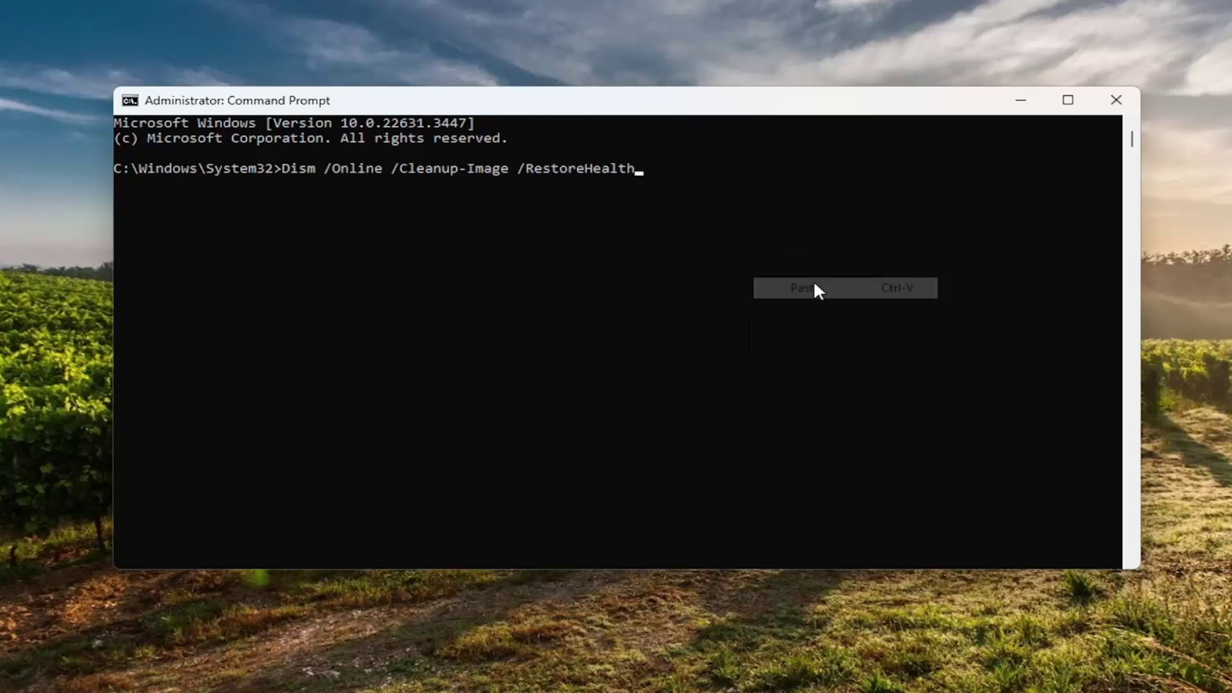
key("Return")
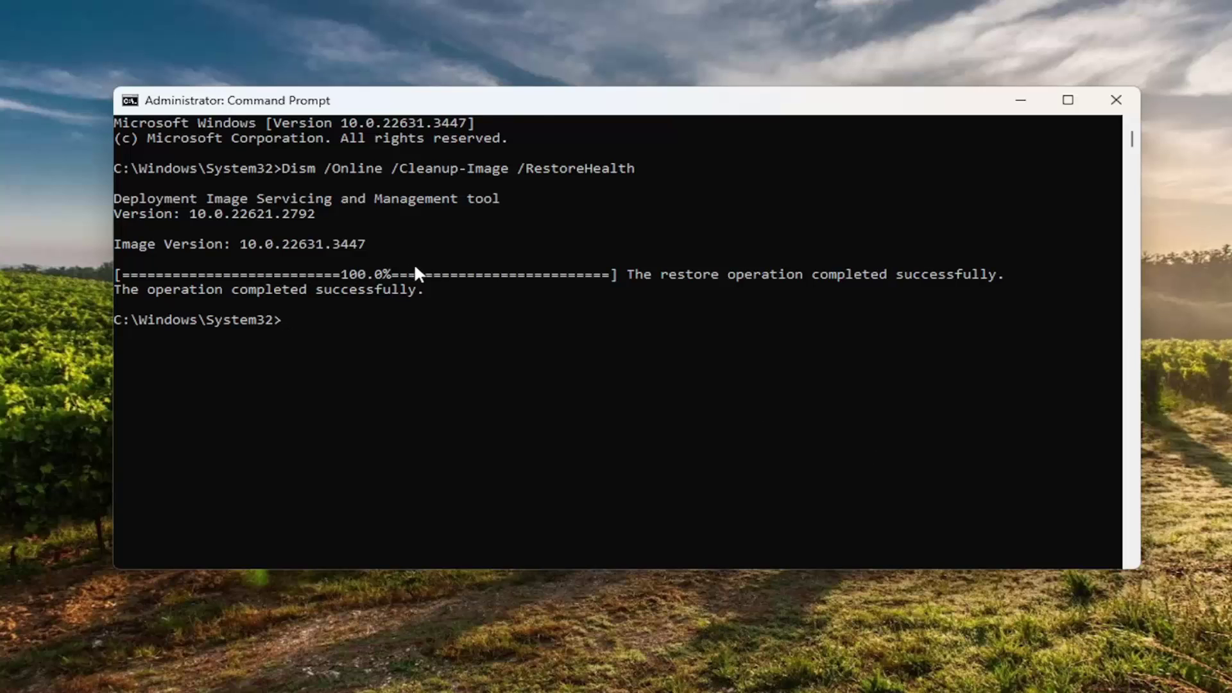
Paste and run 'sfc /scannow', letting verification reach 100% with no integrity violations
right_click(570, 100)
mouse_move(661, 245)
left_click(761, 283)
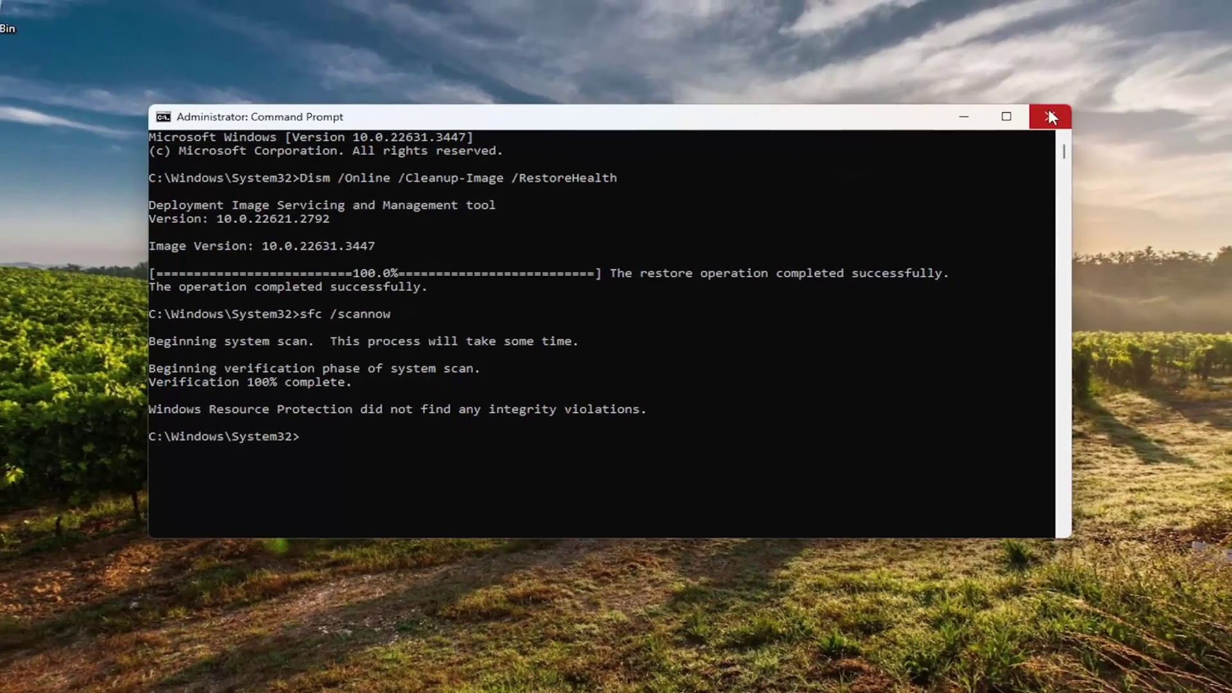
Close the Administrator Command Prompt window
left_click(1050, 118)
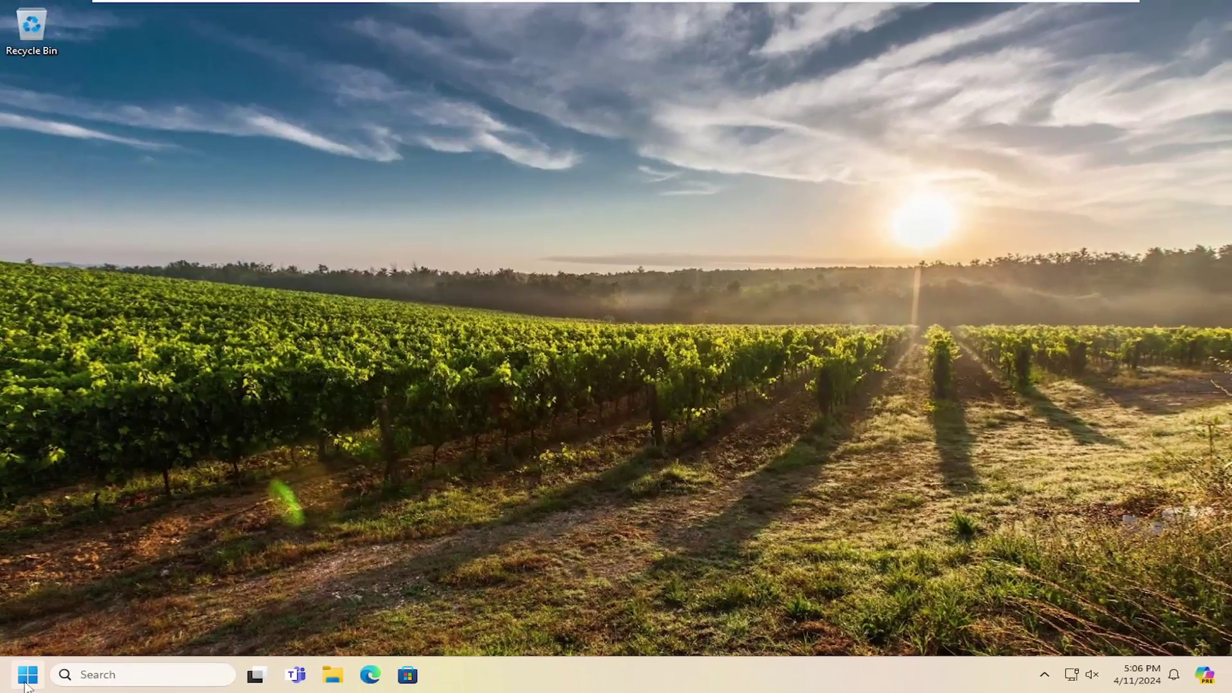